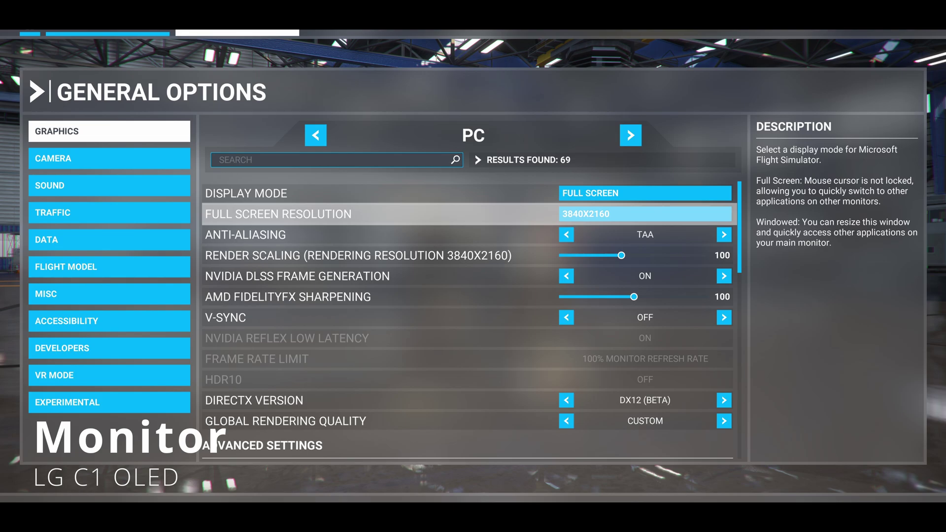
{"action": "left_click", "coordinate": [246, 234]}
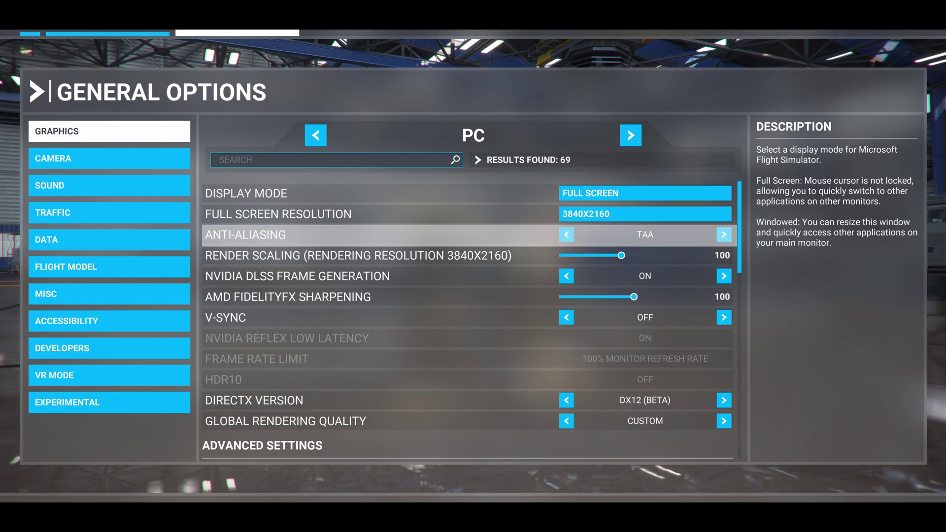
{"action": "left_click", "coordinate": [245, 255]}
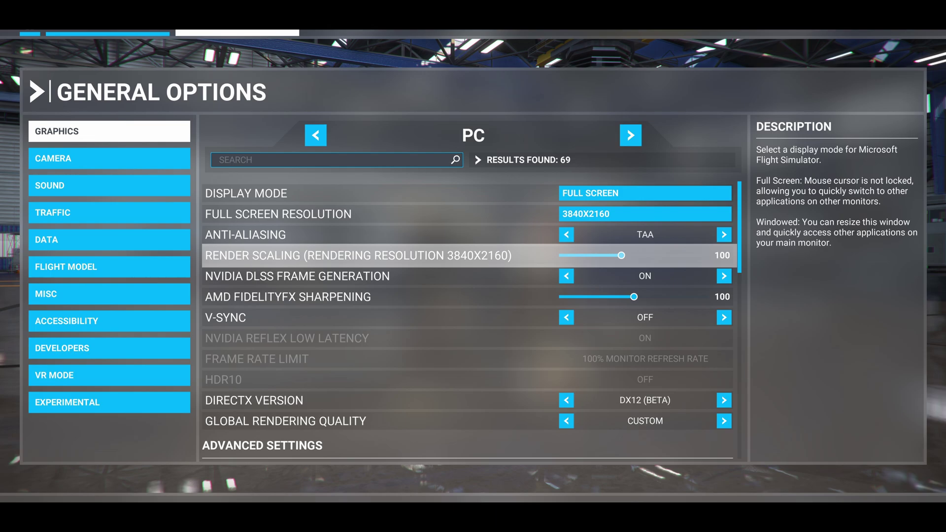
{"action": "left_click", "coordinate": [298, 276]}
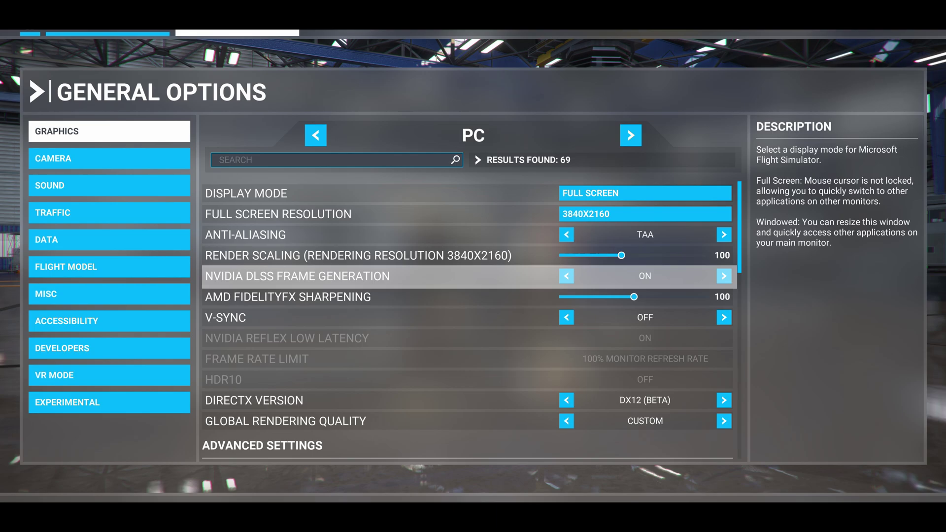
{"action": "left_click", "coordinate": [374, 296]}
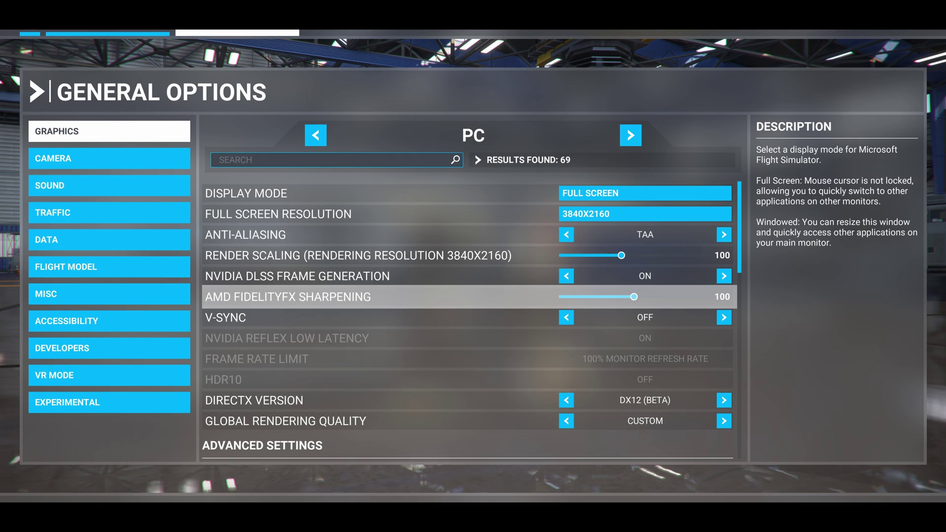
{"action": "left_click", "coordinate": [375, 318]}
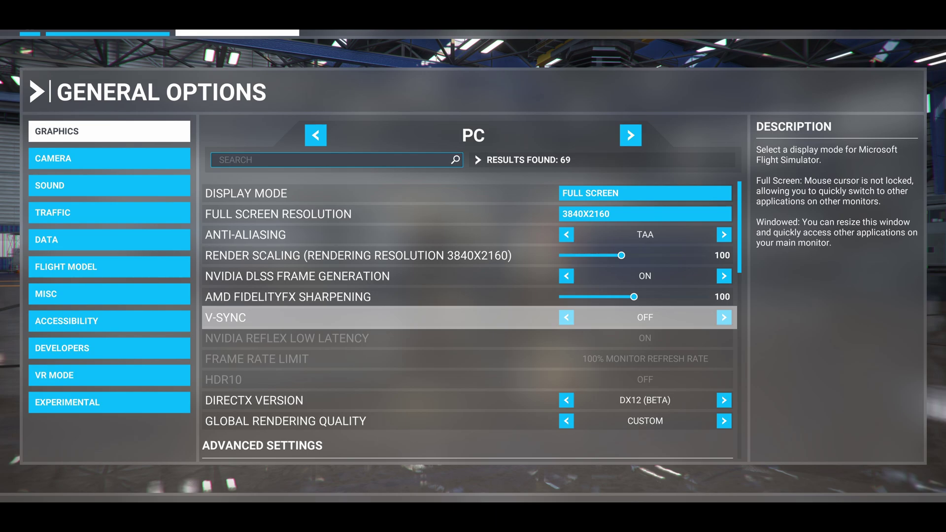
{"action": "left_click", "coordinate": [375, 400]}
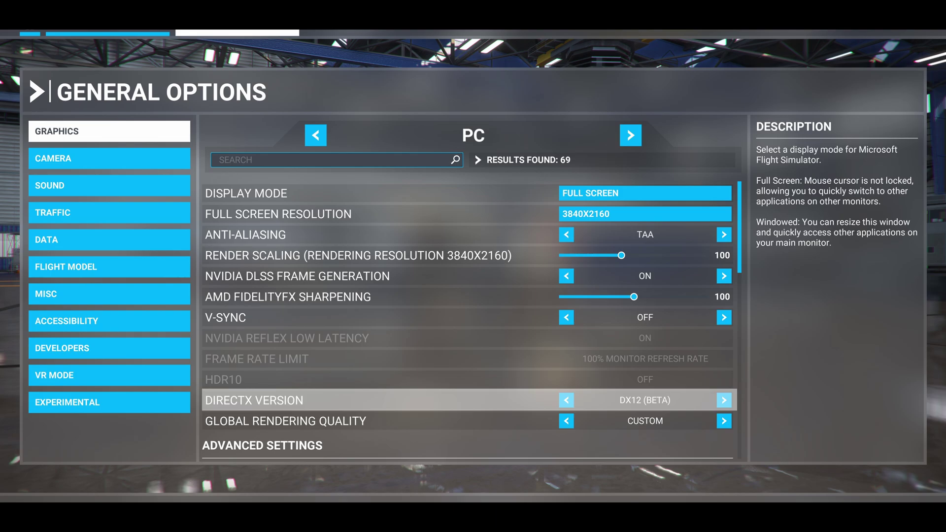
{"action": "key", "text": "Down"}
{"action": "key", "text": "Down"}
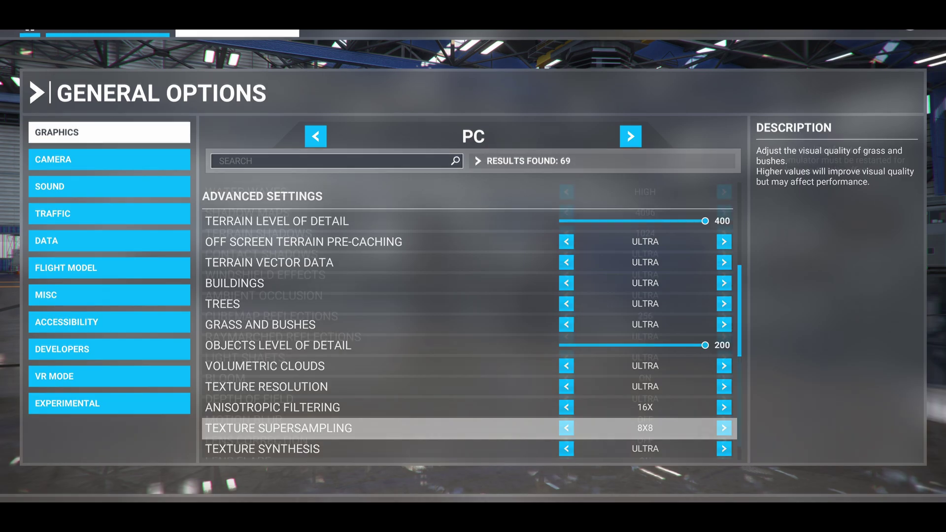
{"action": "scroll", "coordinate": [470, 321], "scroll_direction": "down", "scroll_amount": 5}
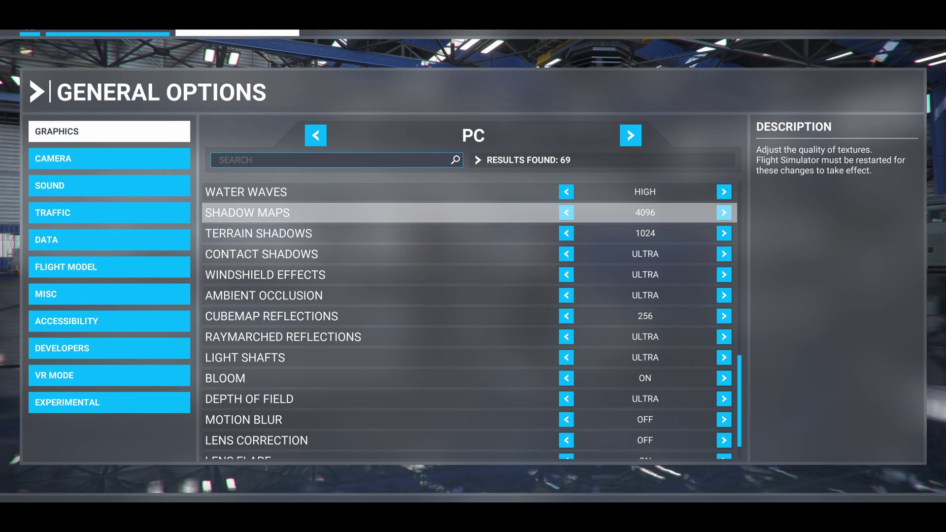
{"action": "left_click", "coordinate": [259, 233]}
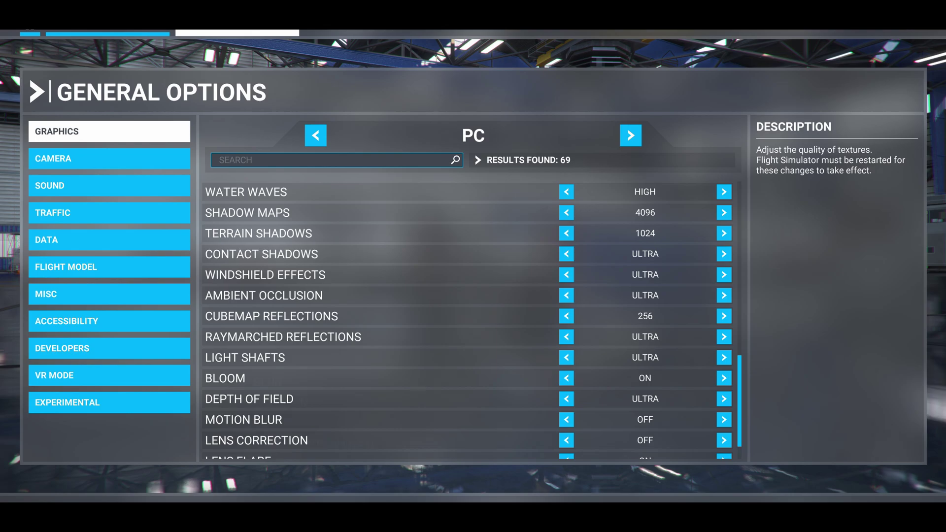
{"action": "scroll", "coordinate": [395, 362], "scroll_direction": "down", "scroll_amount": 2}
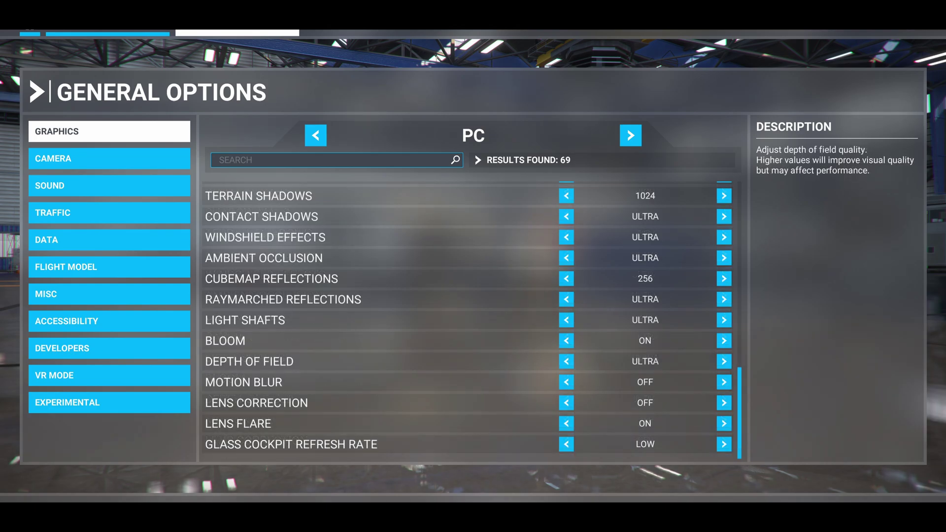
Step: Show the Traffic settings: aircraft traffic off, road vehicles 100, worker density 50, variety High
{"action": "left_click", "coordinate": [109, 212]}
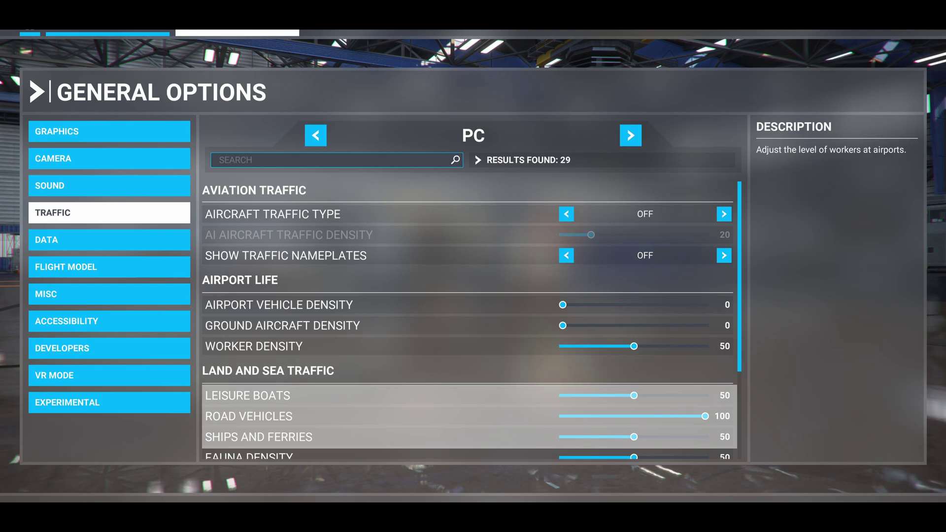
{"action": "scroll", "coordinate": [468, 320], "scroll_direction": "down", "scroll_amount": 3}
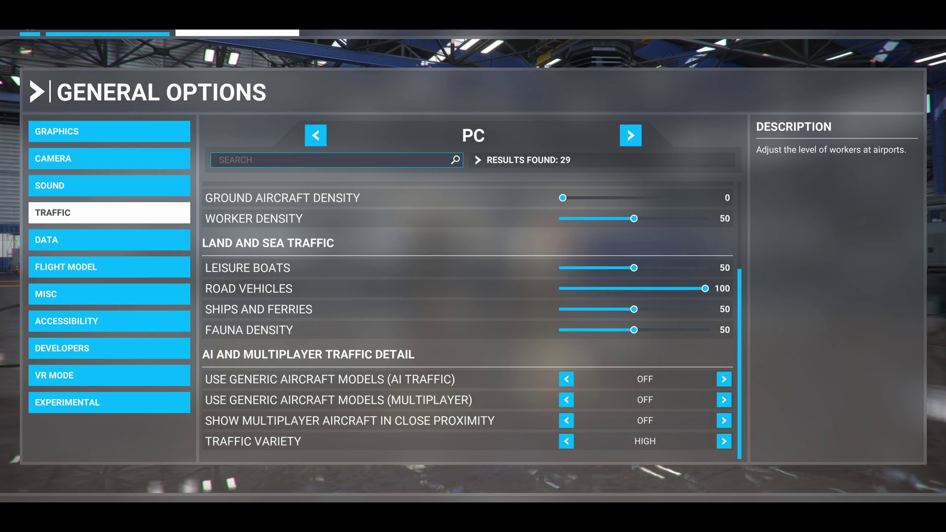
Step: Switch to the Data settings and look through the data connection options
{"action": "left_click", "coordinate": [109, 240]}
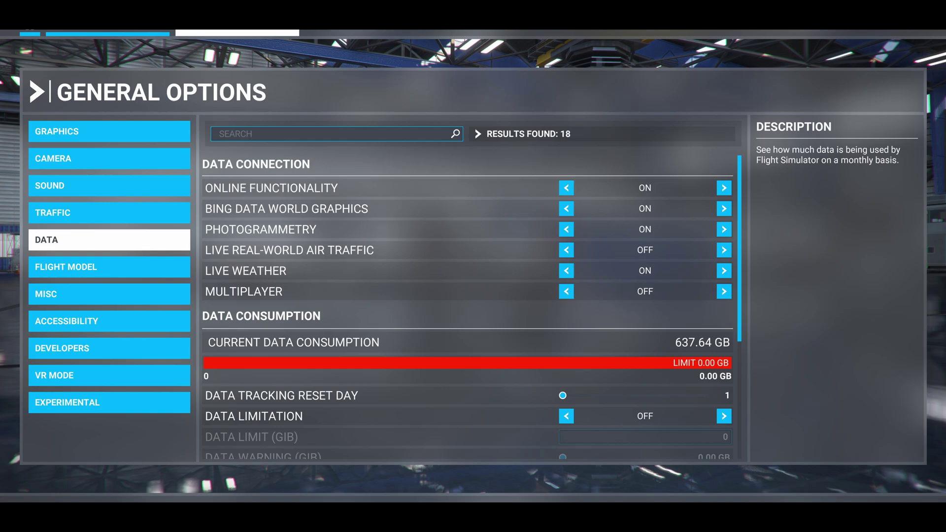
{"action": "scroll", "coordinate": [468, 364], "scroll_direction": "down", "scroll_amount": 4}
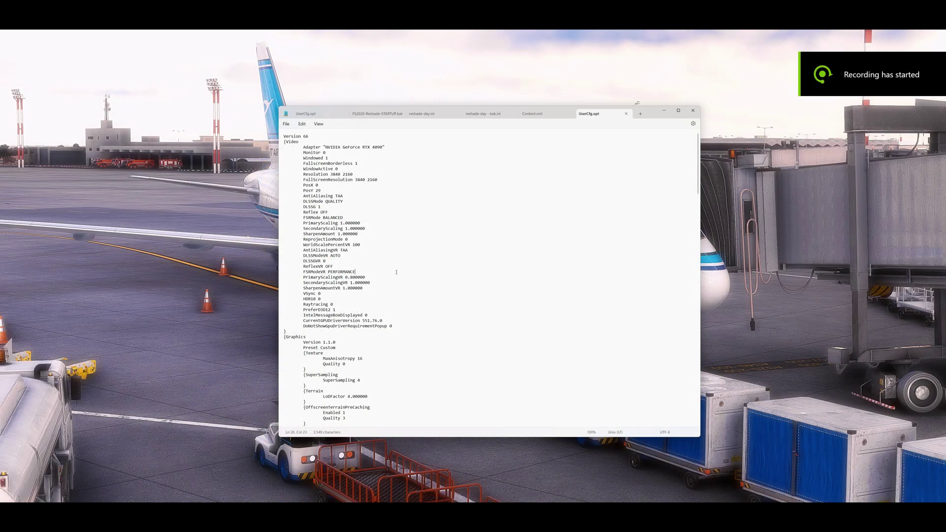
Step: Search UserCfg.opt for 'shadows' and select the shadow Size value 4096
{"action": "key", "text": "ctrl+f"}
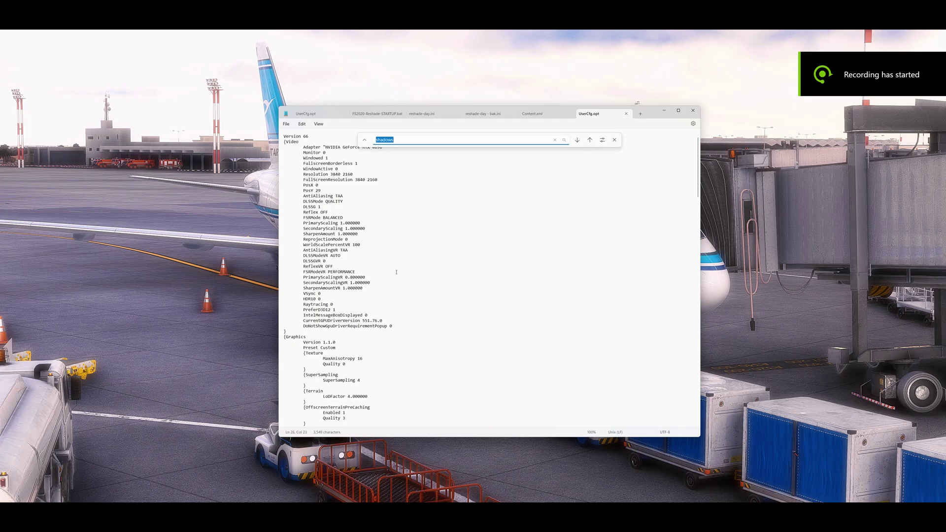
{"action": "key", "text": "Return"}
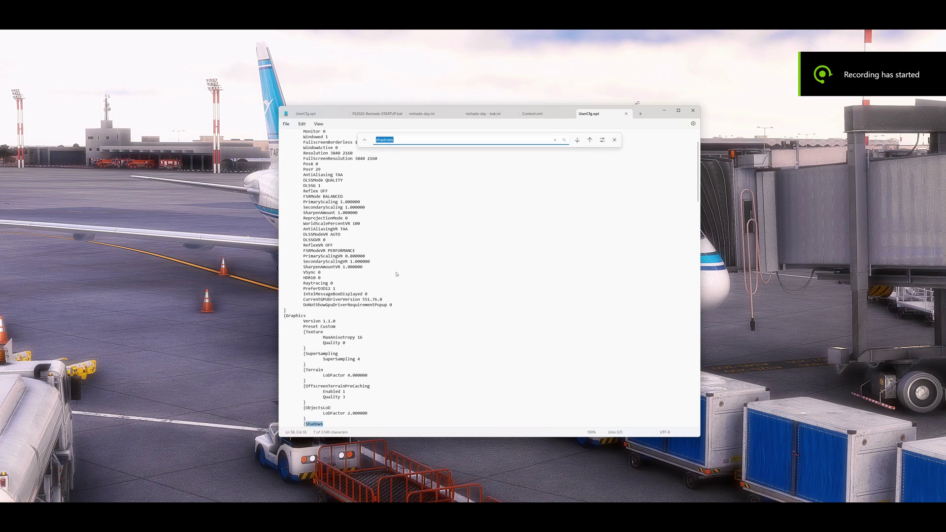
{"action": "scroll", "coordinate": [406, 268], "scroll_direction": "down", "scroll_amount": 4}
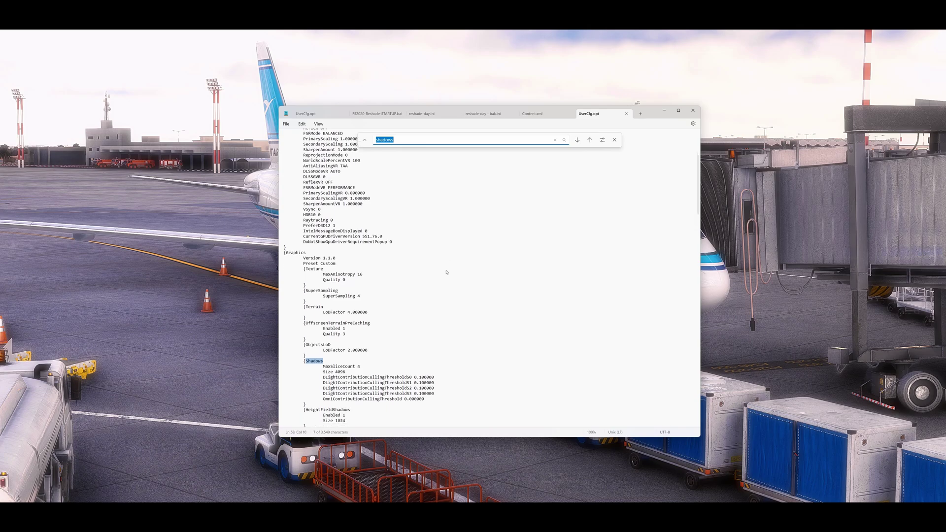
{"action": "scroll", "coordinate": [446, 271], "scroll_direction": "down", "scroll_amount": 2}
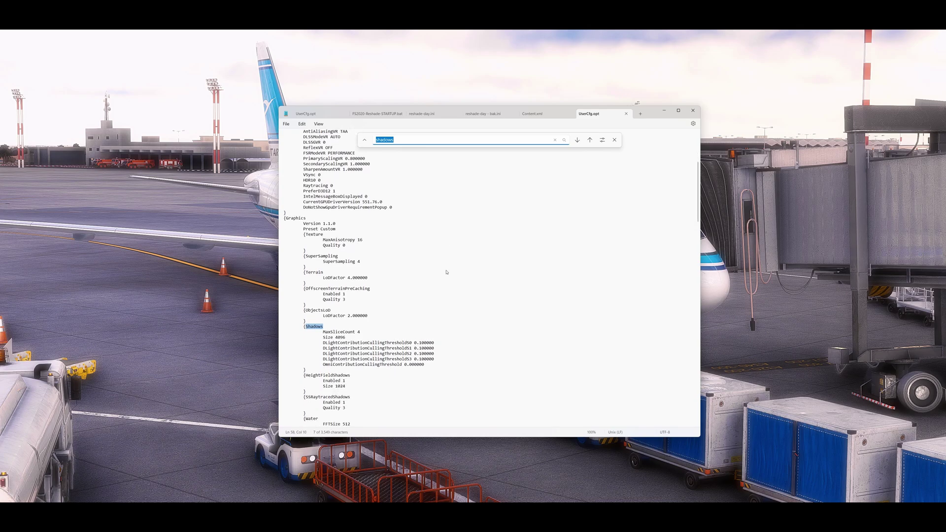
{"action": "double_click", "coordinate": [338, 337]}
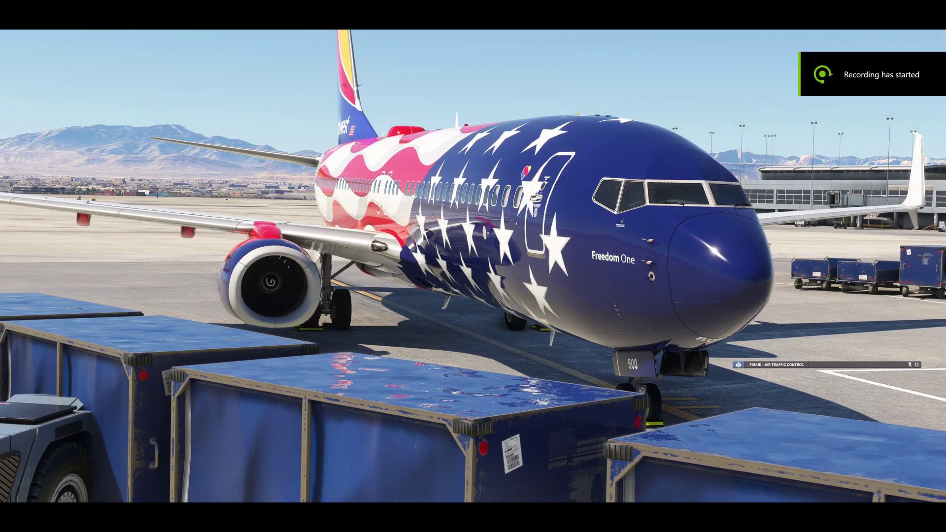
Step: Bring up the NVIDIA filter overlay with Alt+F3 and activate Style 1
{"action": "key", "text": "alt+F3"}
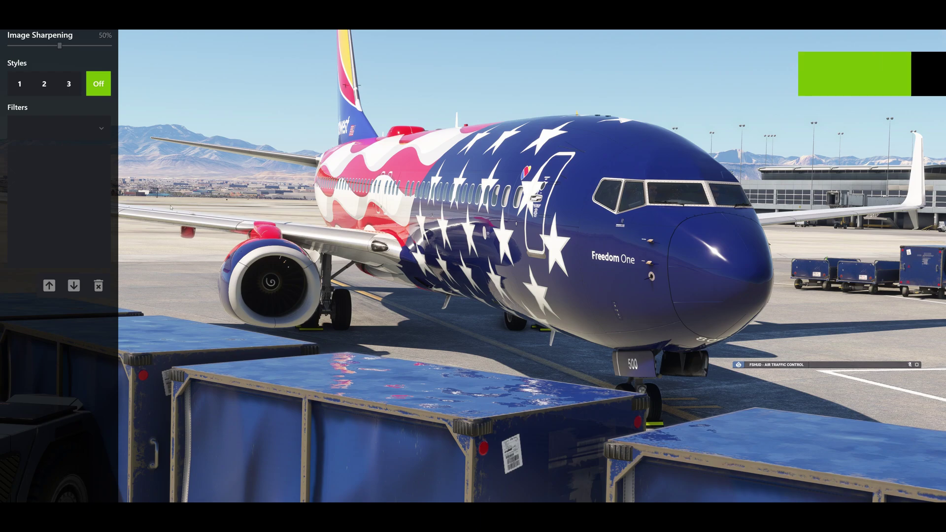
{"action": "left_click", "coordinate": [21, 87]}
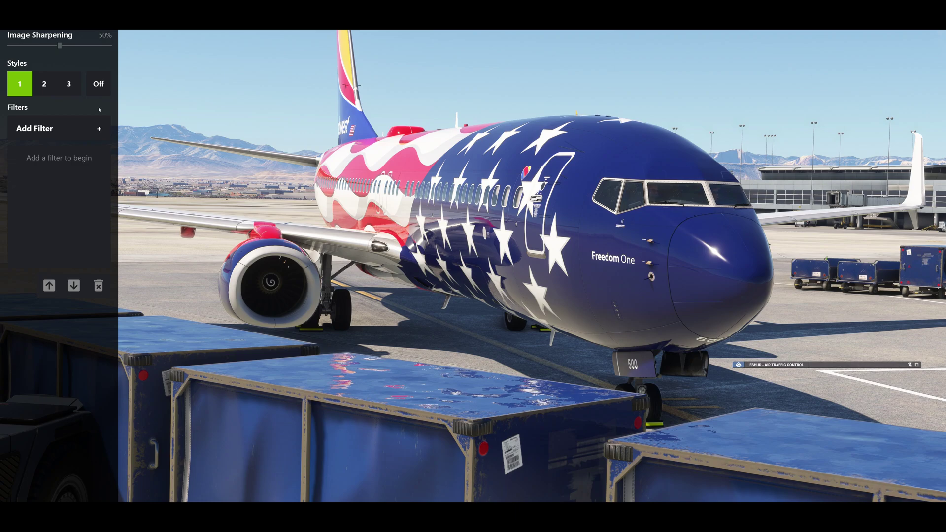
Step: Add the Sharpen+ filter to Style 1
{"action": "left_click", "coordinate": [100, 129]}
{"action": "scroll", "coordinate": [83, 210], "scroll_direction": "down", "scroll_amount": 3}
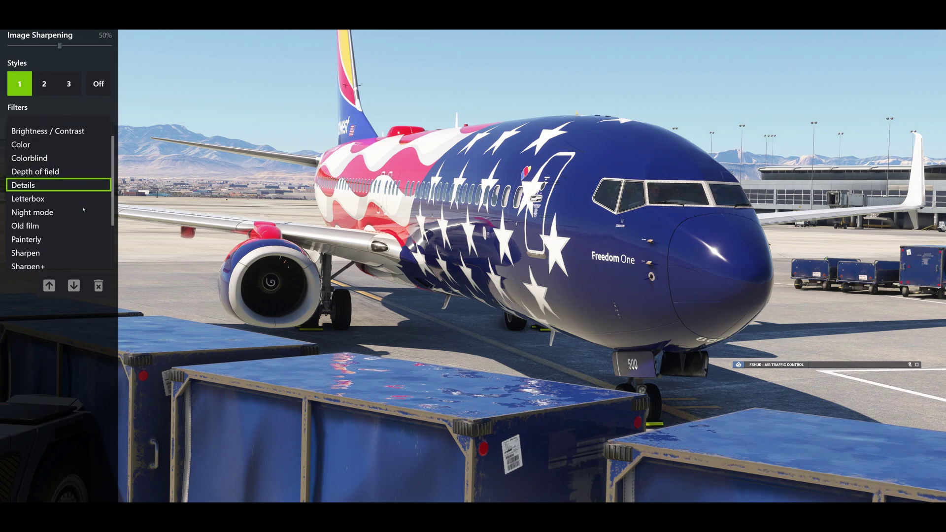
{"action": "scroll", "coordinate": [83, 210], "scroll_direction": "down", "scroll_amount": 2}
{"action": "left_click", "coordinate": [83, 194]}
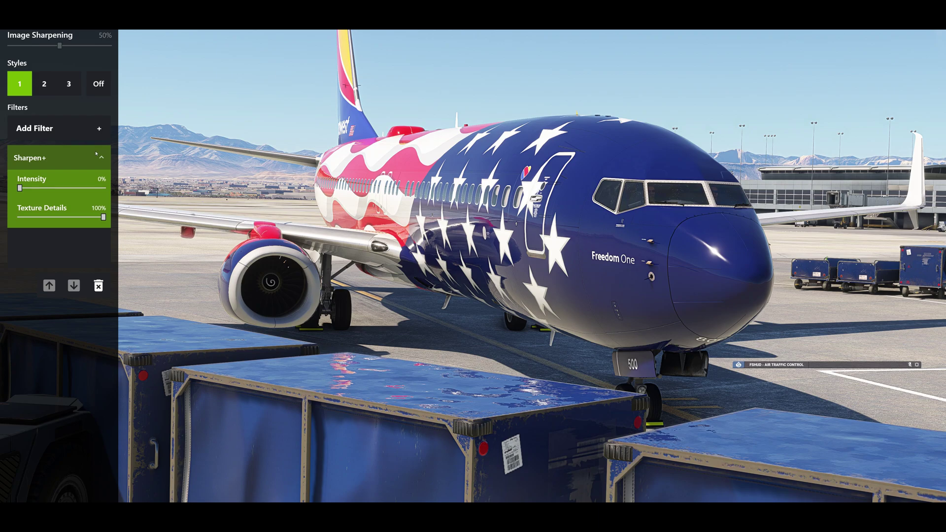
Step: Add a Color filter with tint colour 31%, tint intensity 24%, temperature 12, vibrance 72
{"action": "left_click", "coordinate": [101, 136]}
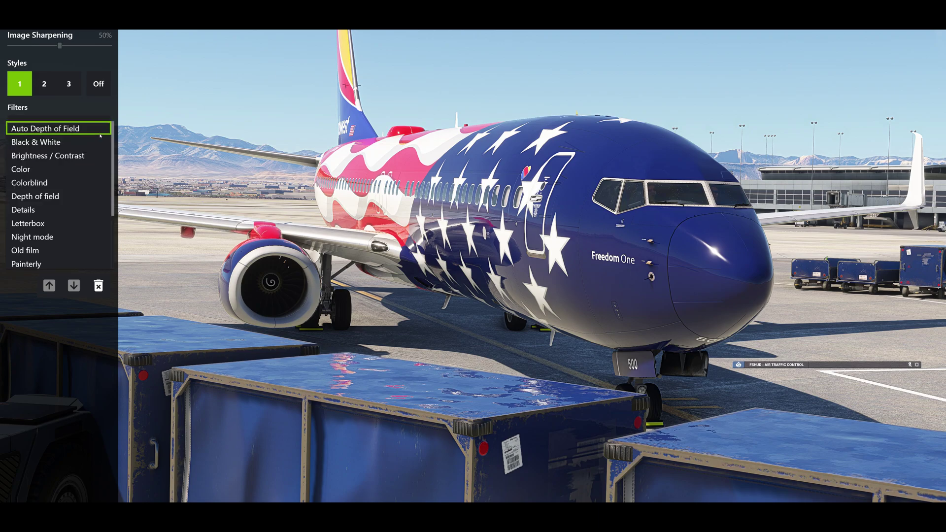
{"action": "left_click", "coordinate": [82, 169]}
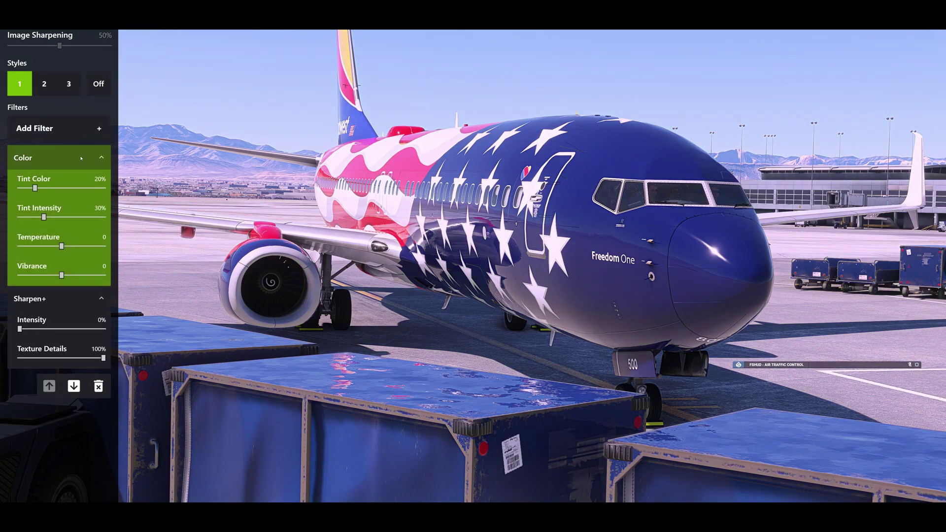
{"action": "mouse_move", "coordinate": [34, 188]}
{"action": "left_mouse_down"}
{"action": "mouse_move", "coordinate": [45, 191]}
{"action": "mouse_move", "coordinate": [37, 217]}
{"action": "mouse_move", "coordinate": [67, 247]}
{"action": "left_mouse_up"}
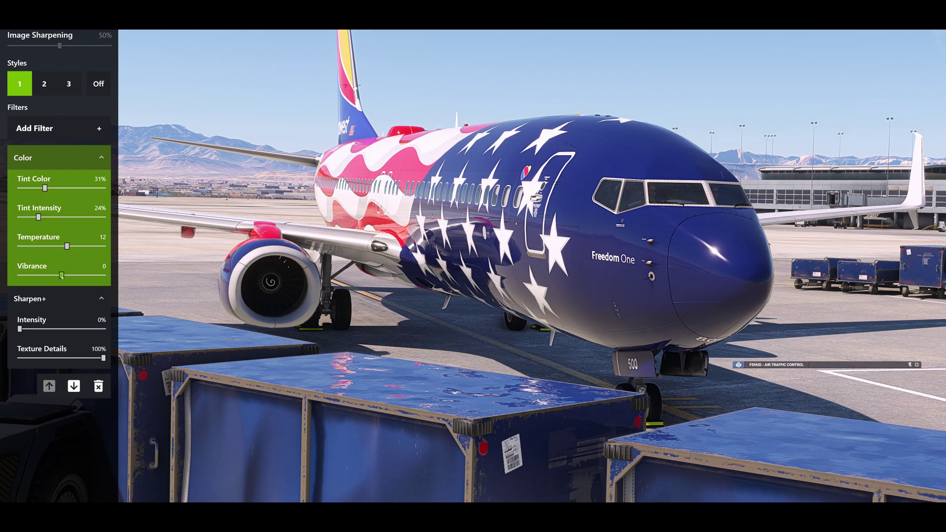
{"action": "left_click_drag", "start_coordinate": [61, 275], "coordinate": [94, 277]}
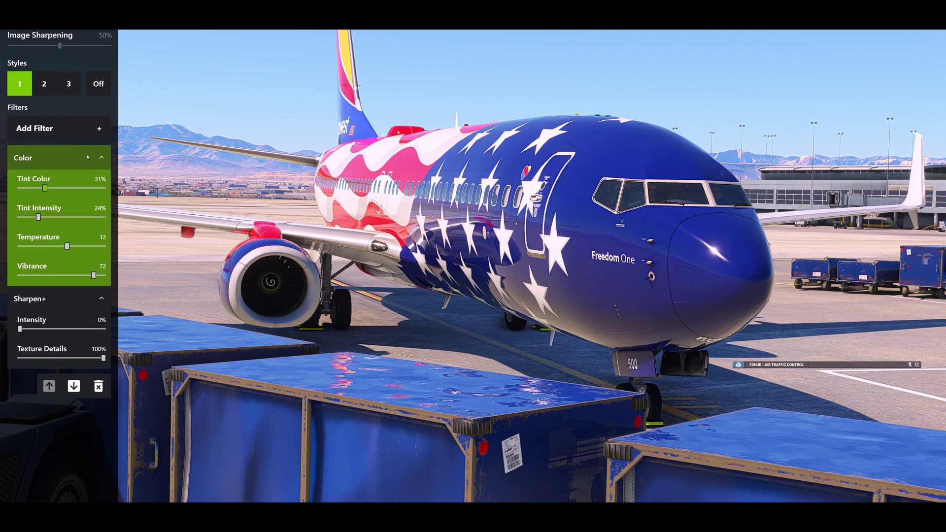
Step: Add and expand a Details filter, setting sharpen 25%, clarity 90%, HDR toning 60%, bloom 87%
{"action": "left_click", "coordinate": [74, 128]}
{"action": "left_click", "coordinate": [62, 192]}
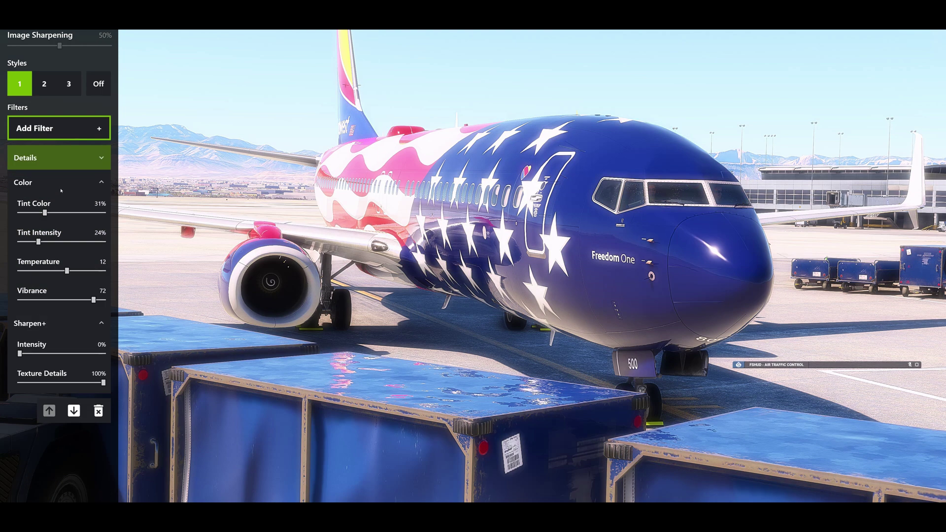
{"action": "left_click", "coordinate": [100, 157]}
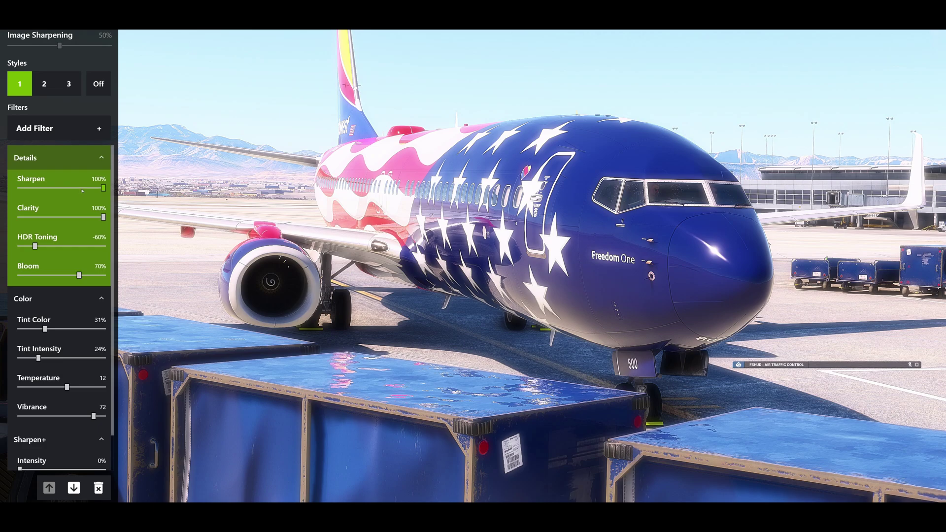
{"action": "left_click_drag", "start_coordinate": [104, 188], "coordinate": [40, 188]}
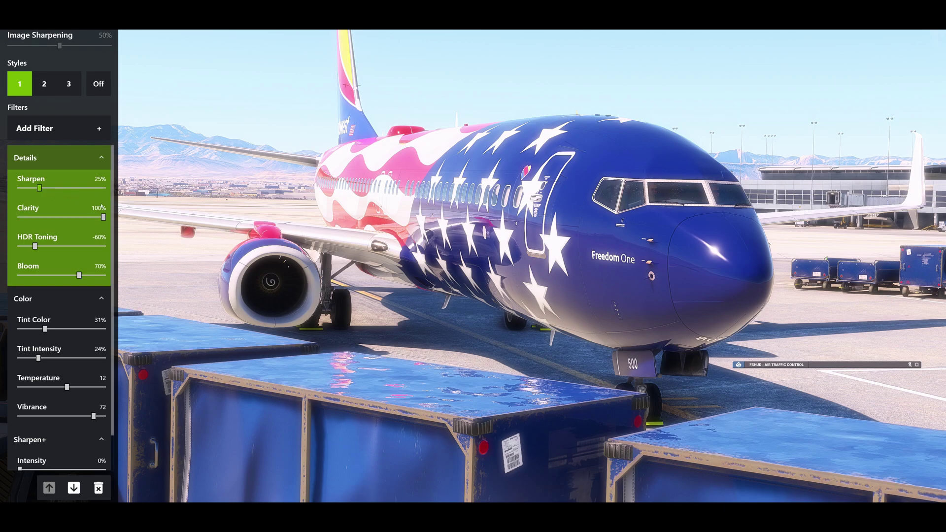
{"action": "left_click_drag", "start_coordinate": [103, 217], "coordinate": [101, 218]}
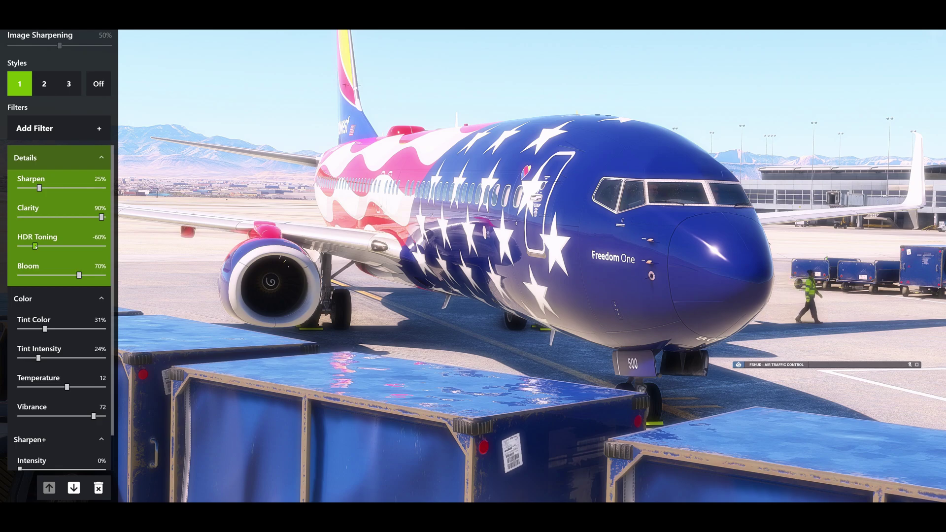
{"action": "left_click_drag", "start_coordinate": [35, 247], "coordinate": [88, 247]}
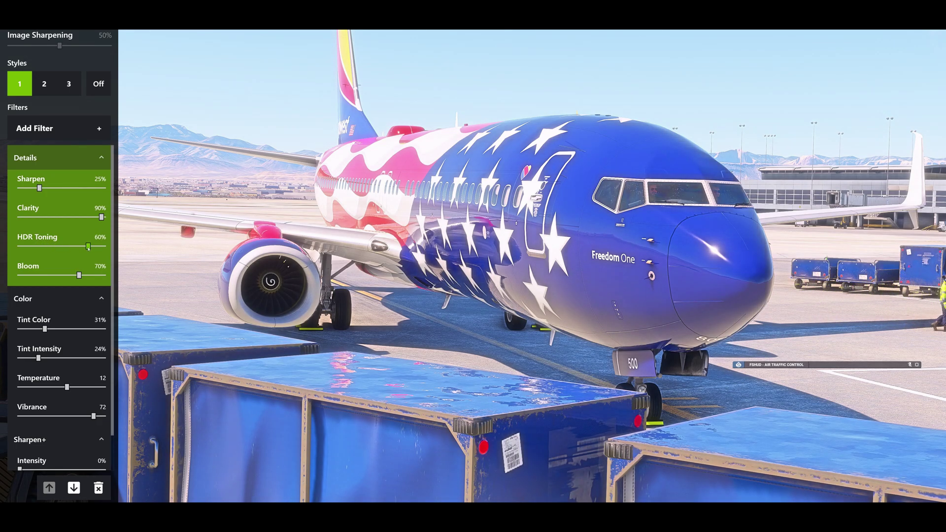
{"action": "left_click_drag", "start_coordinate": [81, 276], "coordinate": [95, 276]}
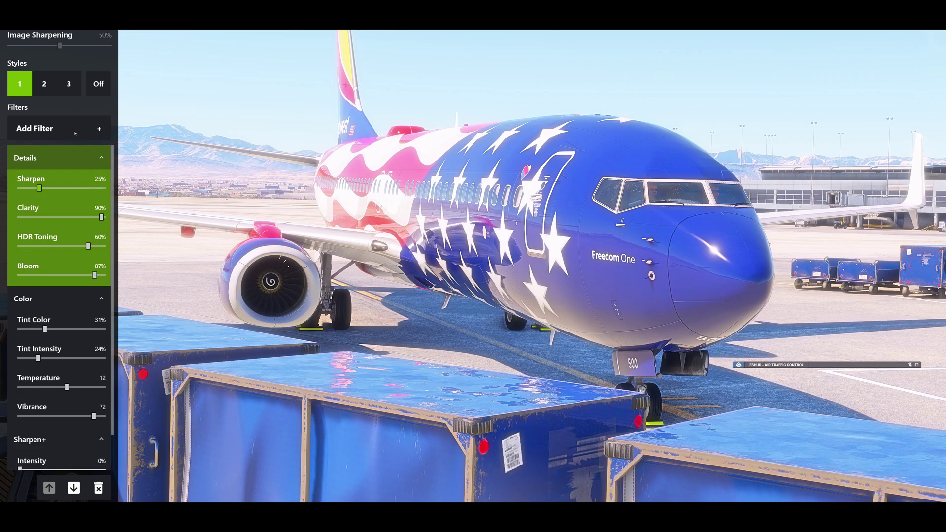
Step: Add and expand Brightness / Contrast: contrast 26%, highlights -80%, shadows 32%, gamma -20%
{"action": "left_click", "coordinate": [71, 128]}
{"action": "left_click", "coordinate": [74, 156]}
{"action": "left_click", "coordinate": [75, 158]}
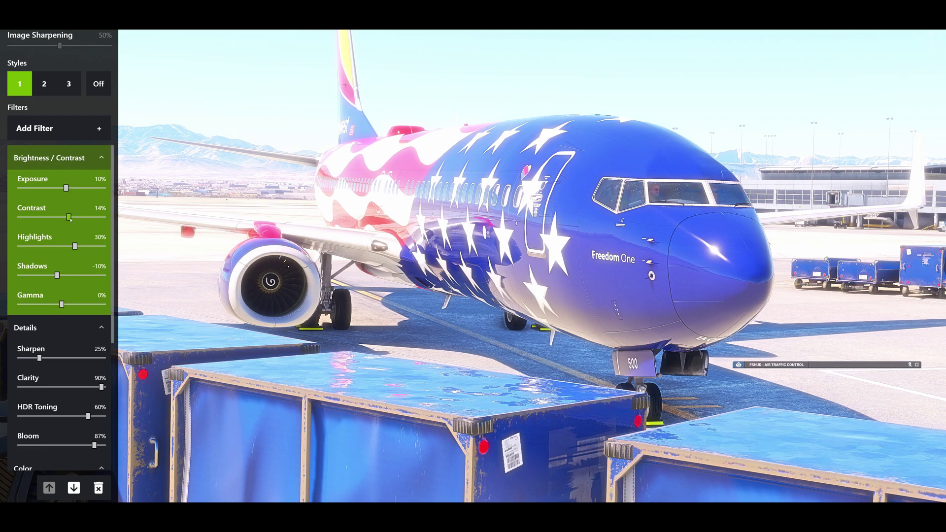
{"action": "left_click_drag", "start_coordinate": [68, 217], "coordinate": [104, 217]}
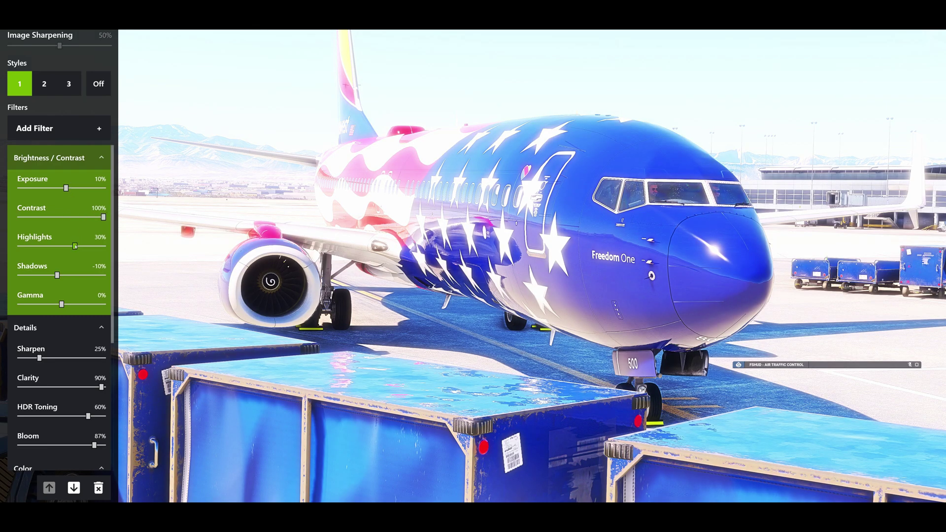
{"action": "left_click_drag", "start_coordinate": [75, 246], "coordinate": [27, 246]}
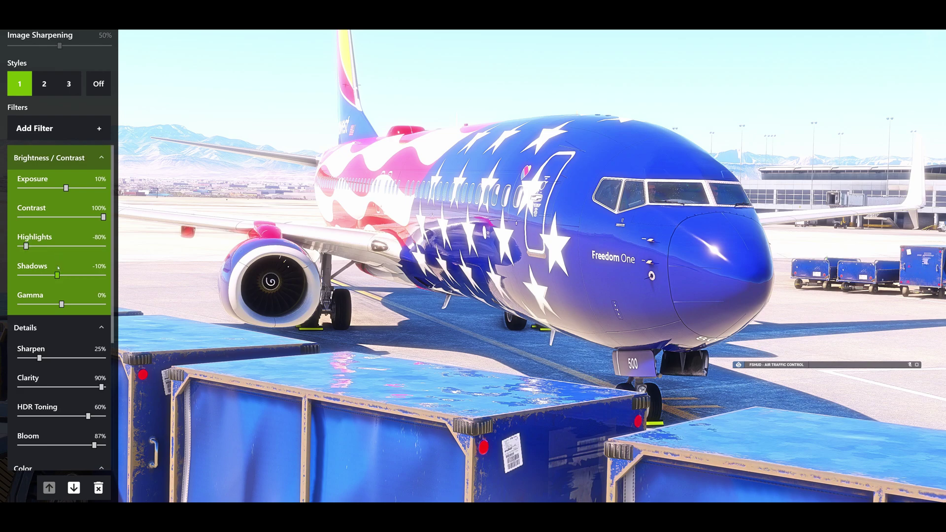
{"action": "left_click_drag", "start_coordinate": [57, 275], "coordinate": [76, 276]}
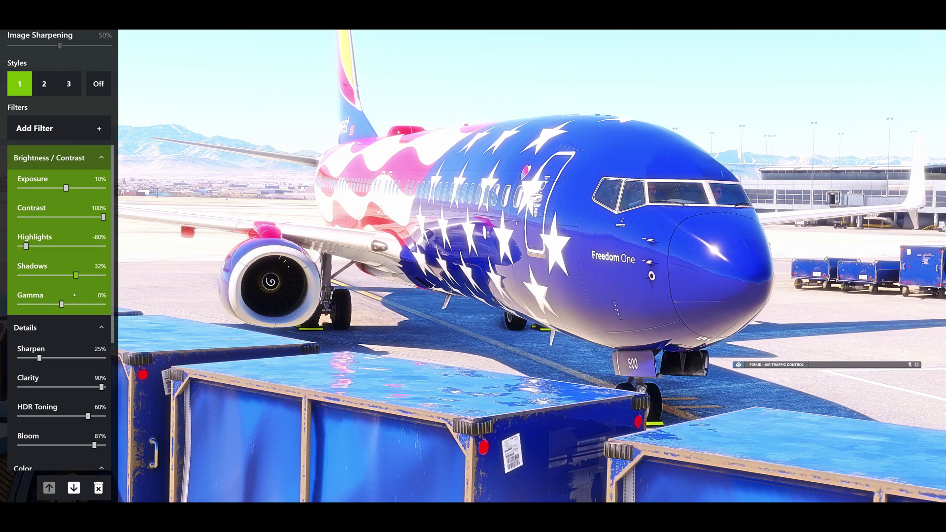
{"action": "left_click_drag", "start_coordinate": [61, 304], "coordinate": [53, 304]}
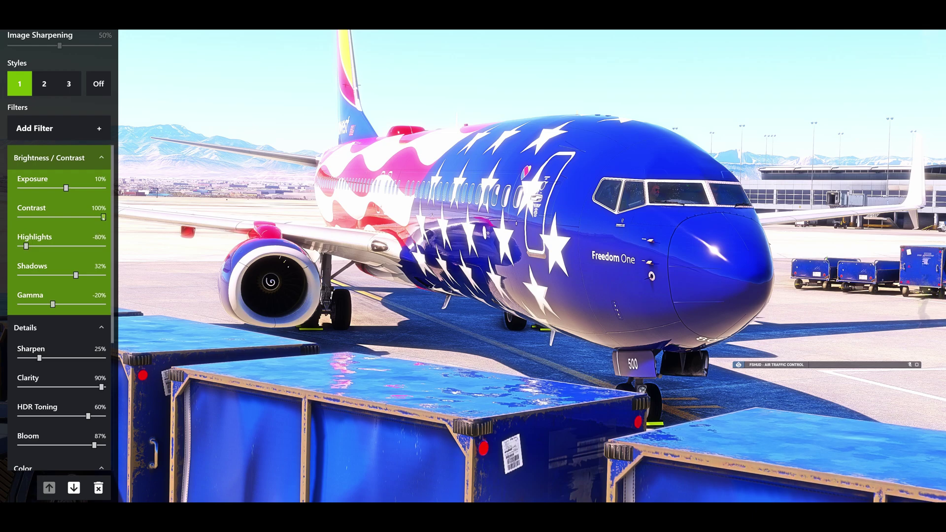
{"action": "left_click_drag", "start_coordinate": [103, 217], "coordinate": [74, 218]}
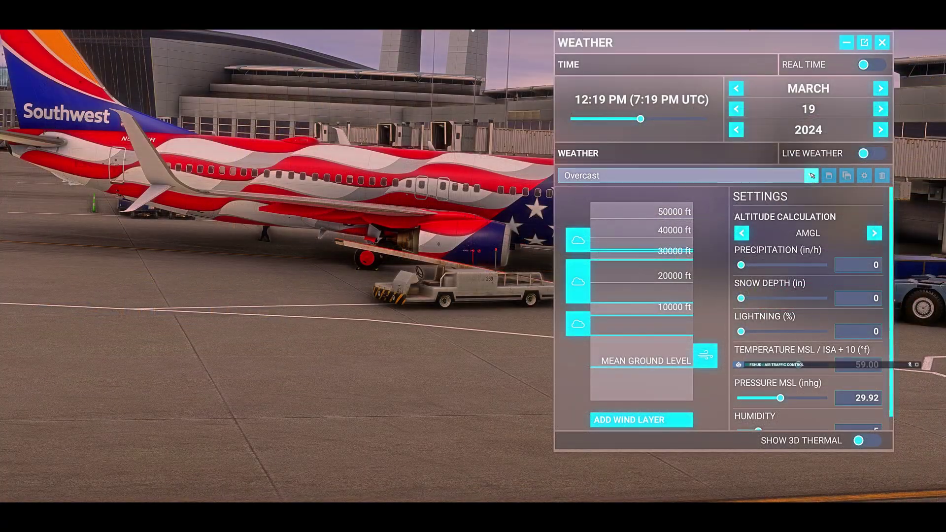
Step: Switch the weather preset to Rain, giving 0.79 in/h precipitation
{"action": "left_click", "coordinate": [613, 321]}
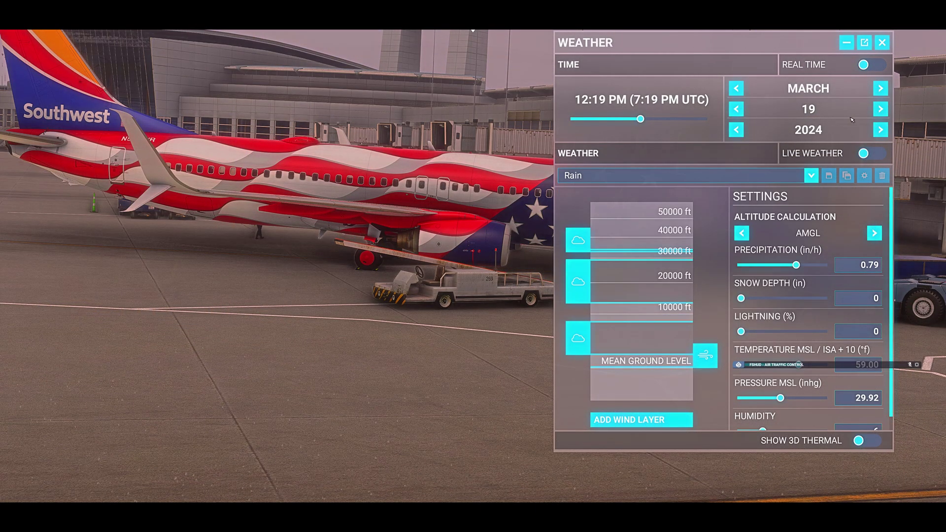